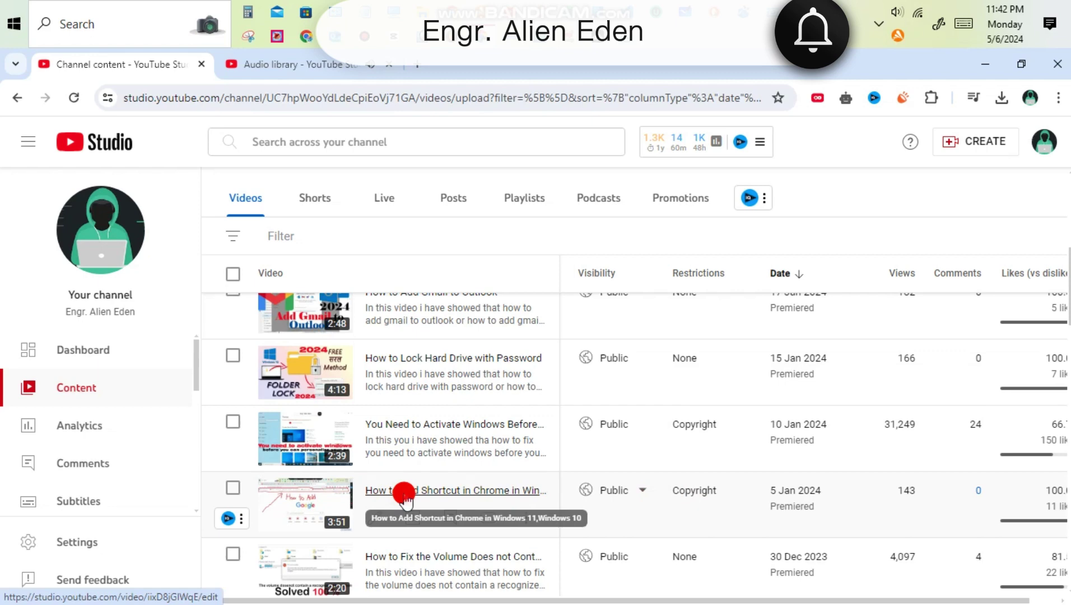
Step: Open the copyright details of the video "How to Add Shortcut in Chrome in Windows 11,Windows 10" from its Copyright restriction
{"action": "left_click", "coordinate": [404, 494]}
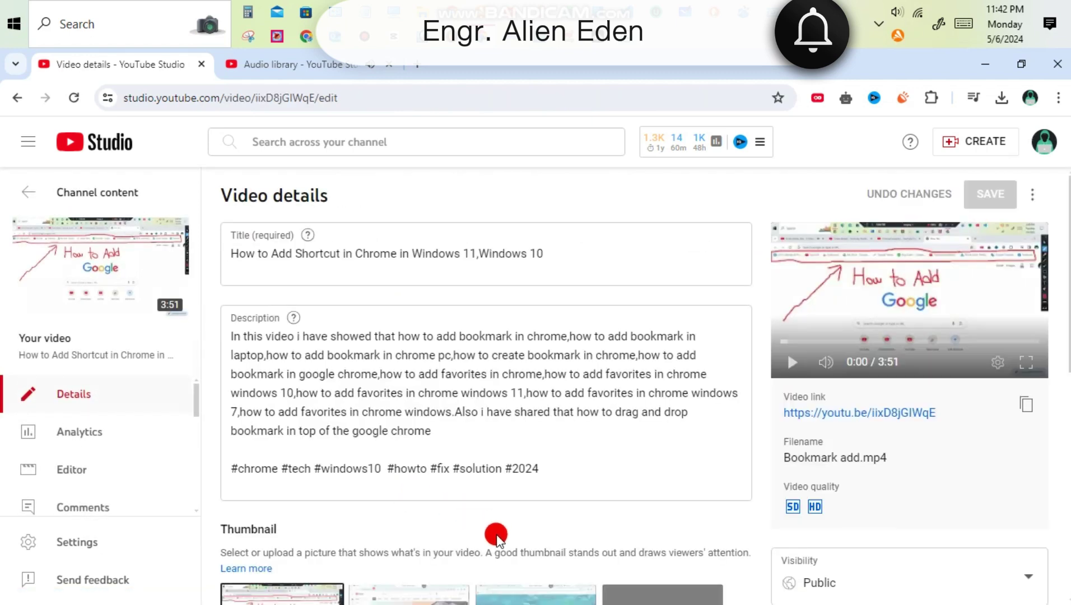
{"action": "scroll", "coordinate": [520, 538], "scroll_direction": "down", "scroll_amount": 4}
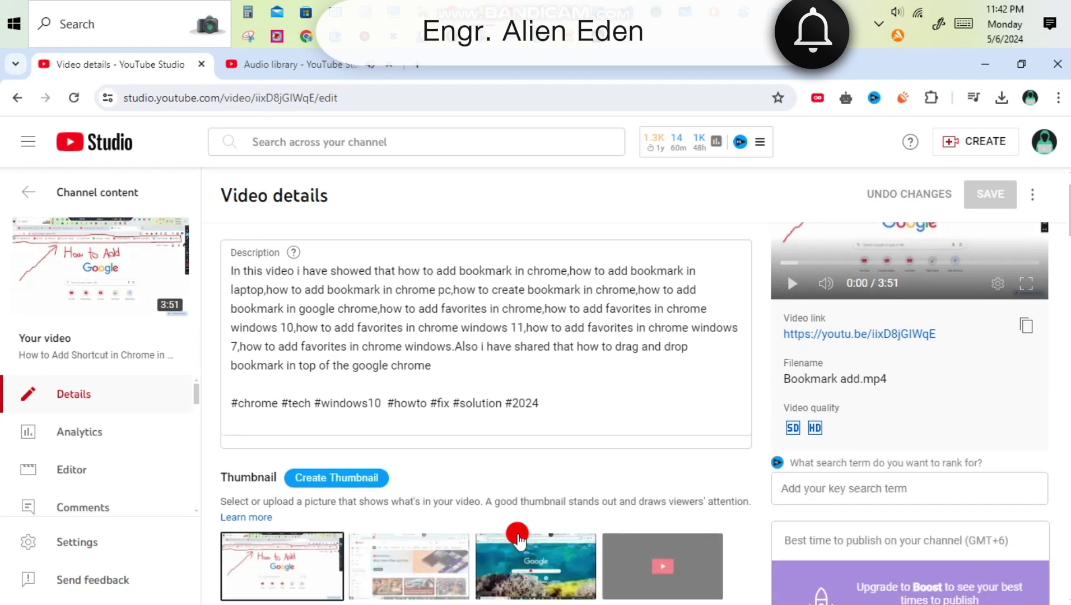
{"action": "scroll", "coordinate": [520, 538], "scroll_direction": "down", "scroll_amount": 3}
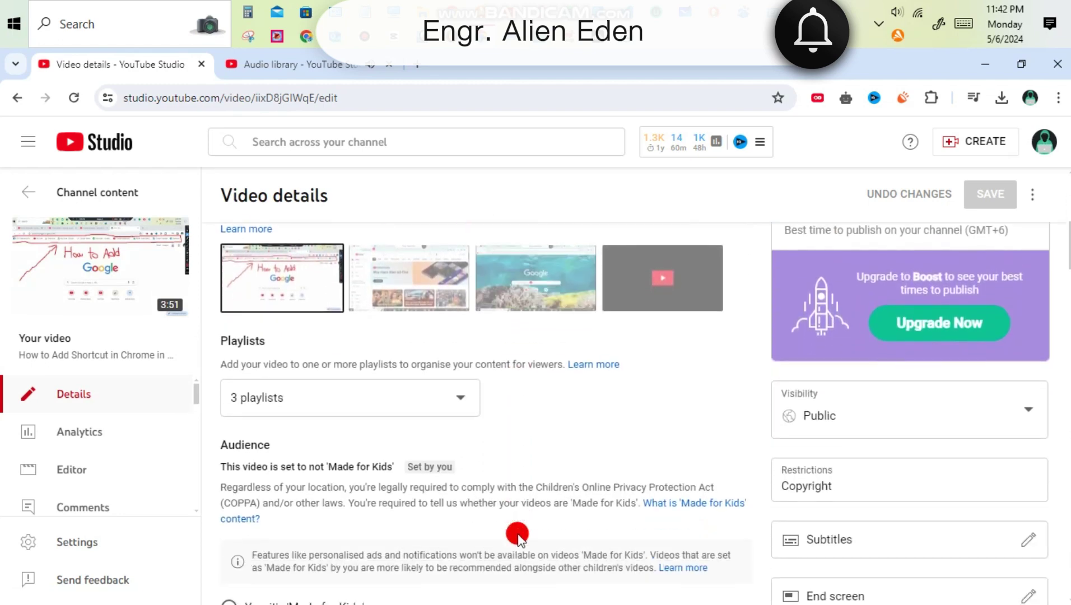
{"action": "scroll", "coordinate": [822, 491], "scroll_direction": "down", "scroll_amount": 2}
{"action": "mouse_move", "coordinate": [822, 403]}
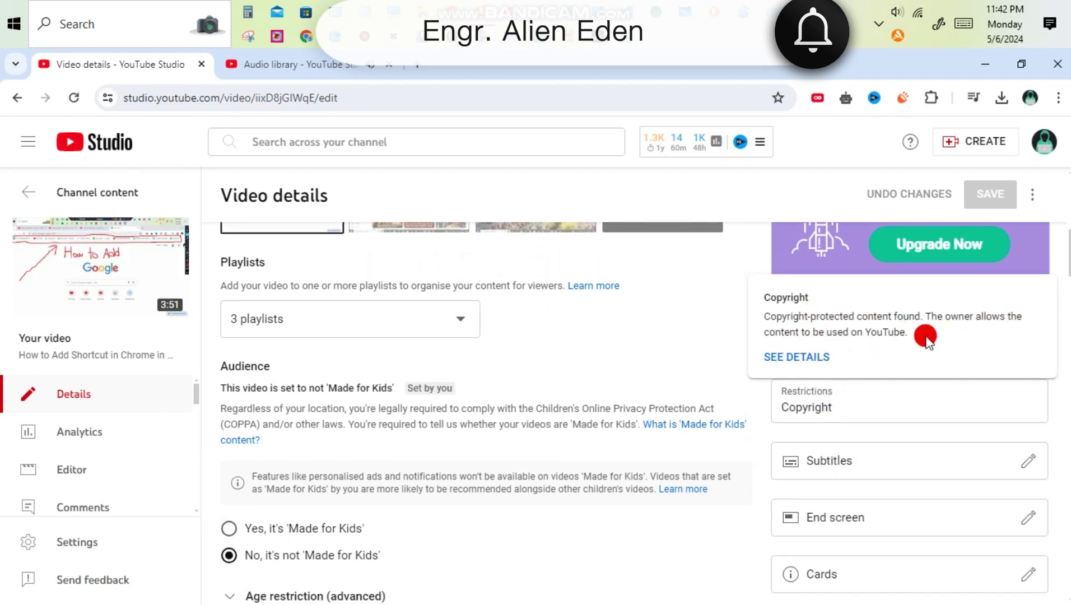
{"action": "left_click", "coordinate": [785, 357]}
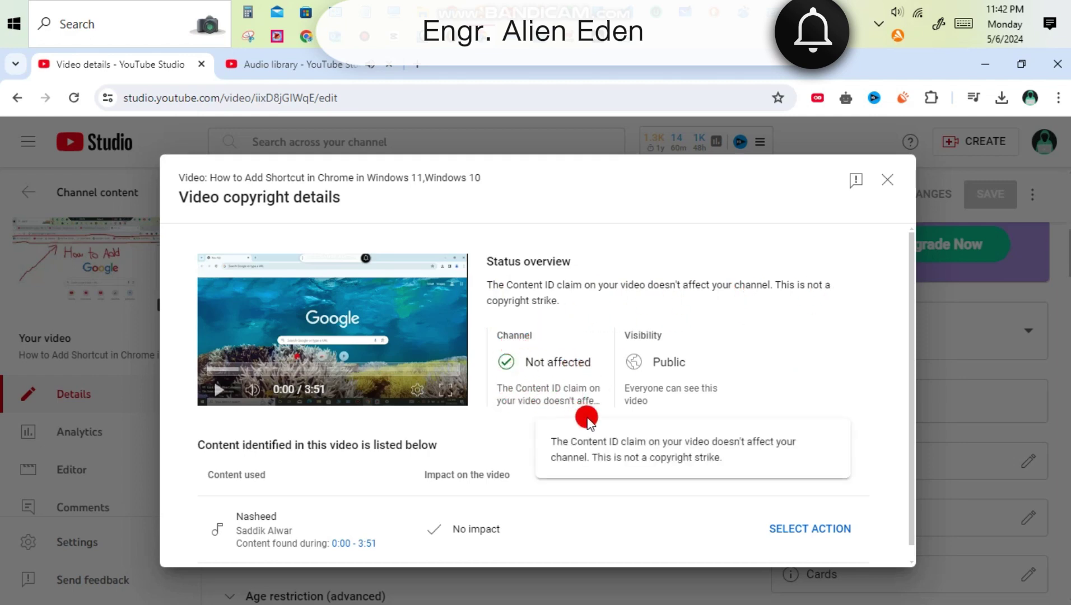
Step: Choose Replace song as the action for the claimed Nasheed track and continue to the song replacement editor
{"action": "mouse_move", "coordinate": [560, 536]}
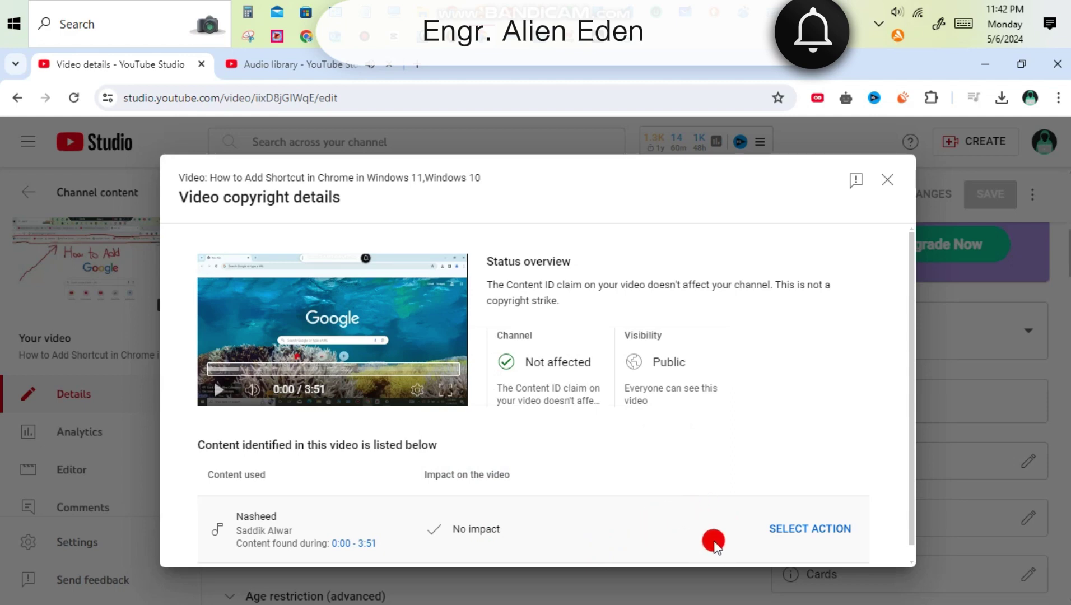
{"action": "left_click", "coordinate": [809, 529]}
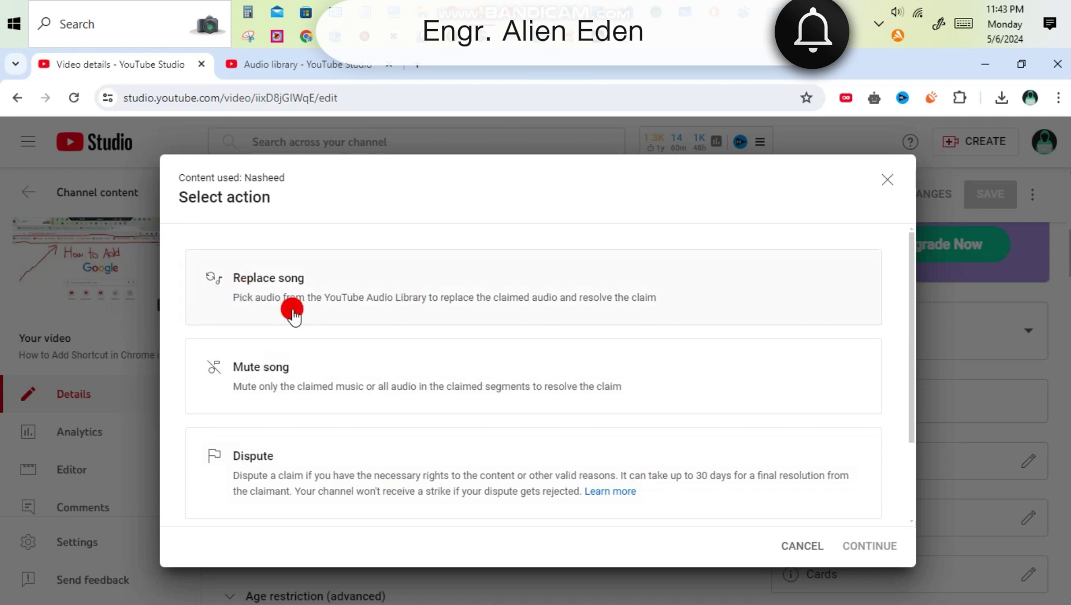
{"action": "left_click", "coordinate": [587, 306]}
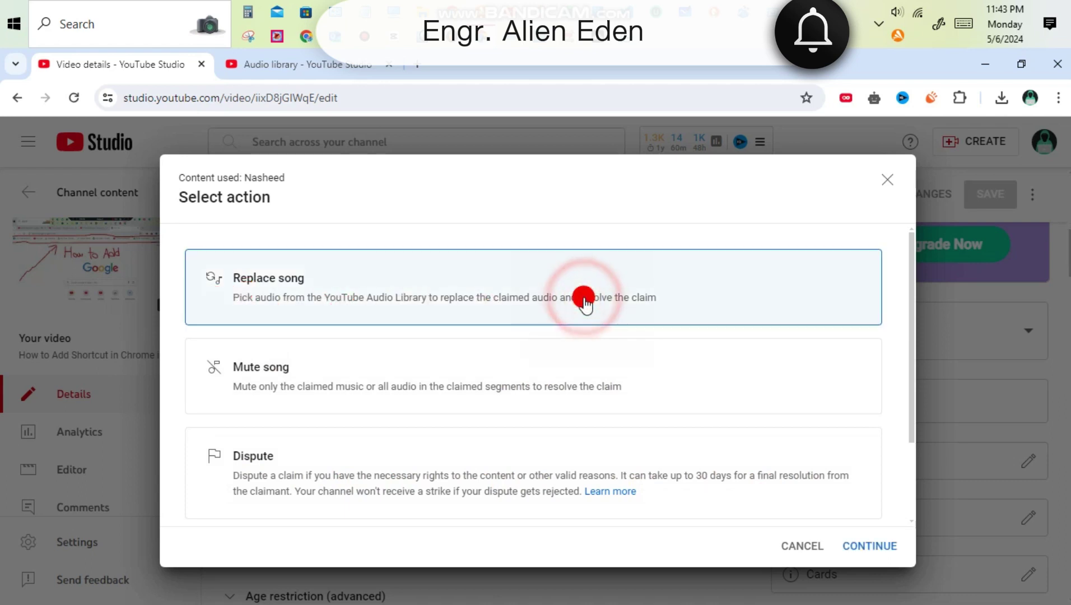
{"action": "left_click", "coordinate": [870, 544]}
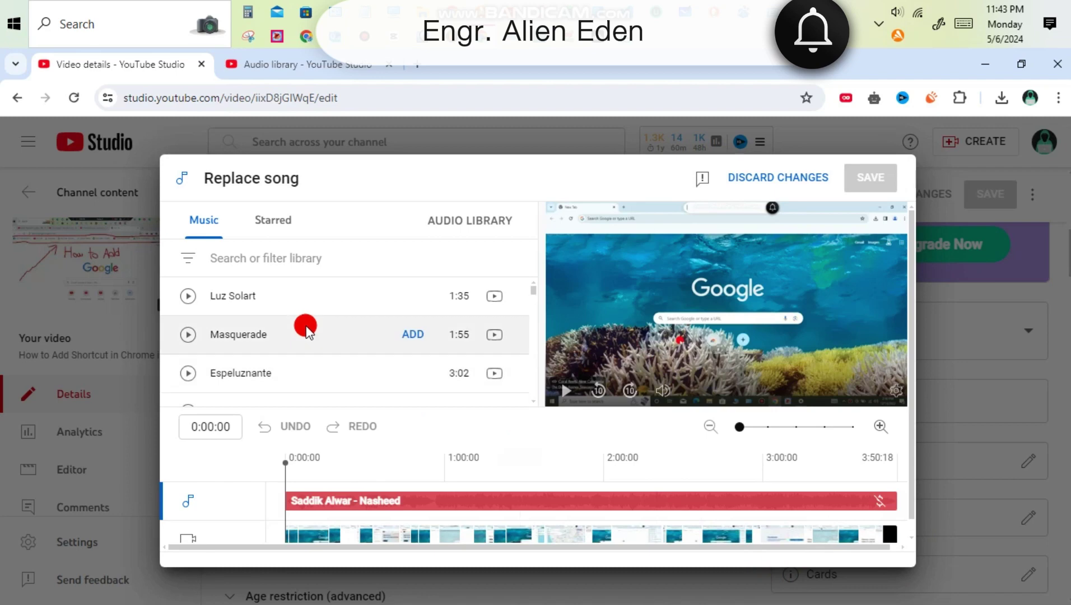
Step: Look through the replacement music and preview the Luz Solart track
{"action": "scroll", "coordinate": [305, 331], "scroll_direction": "down", "scroll_amount": 1}
{"action": "scroll", "coordinate": [305, 333], "scroll_direction": "down", "scroll_amount": 1}
{"action": "scroll", "coordinate": [305, 338], "scroll_direction": "up", "scroll_amount": 2}
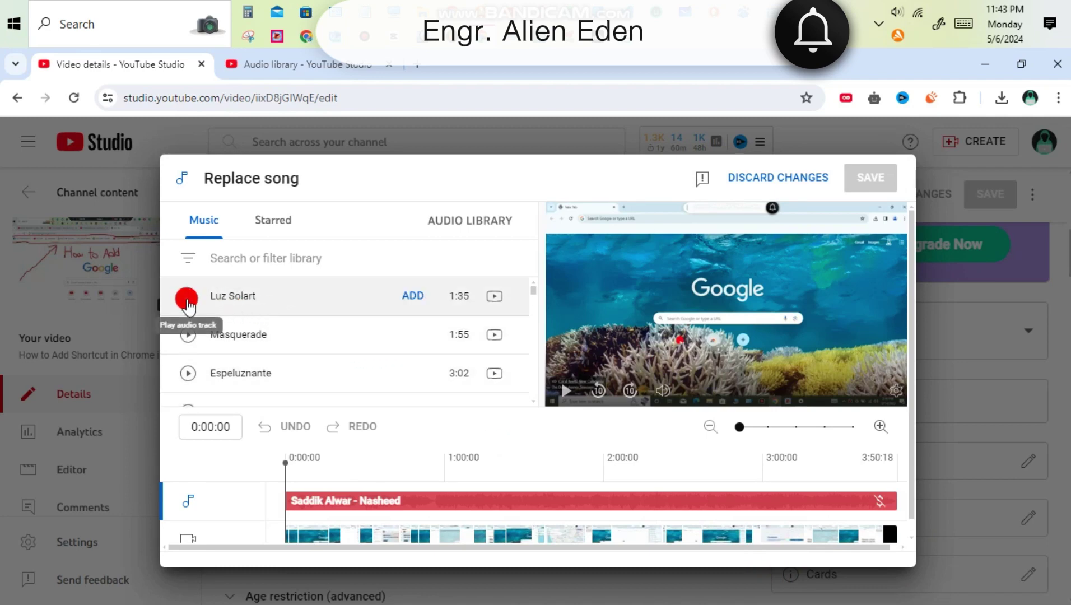
{"action": "left_click", "coordinate": [188, 299]}
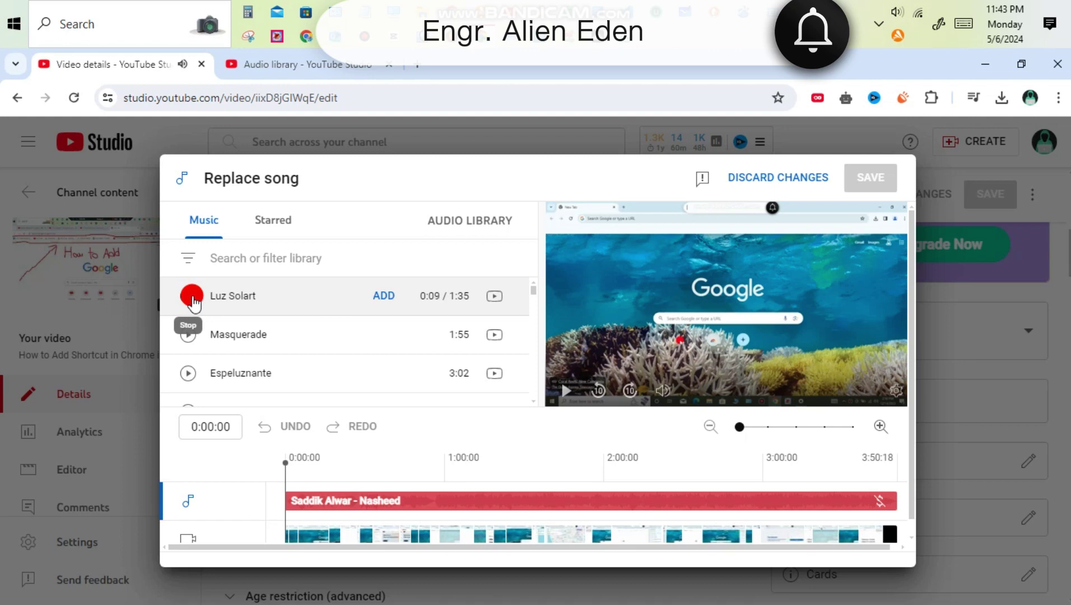
{"action": "left_click", "coordinate": [331, 62]}
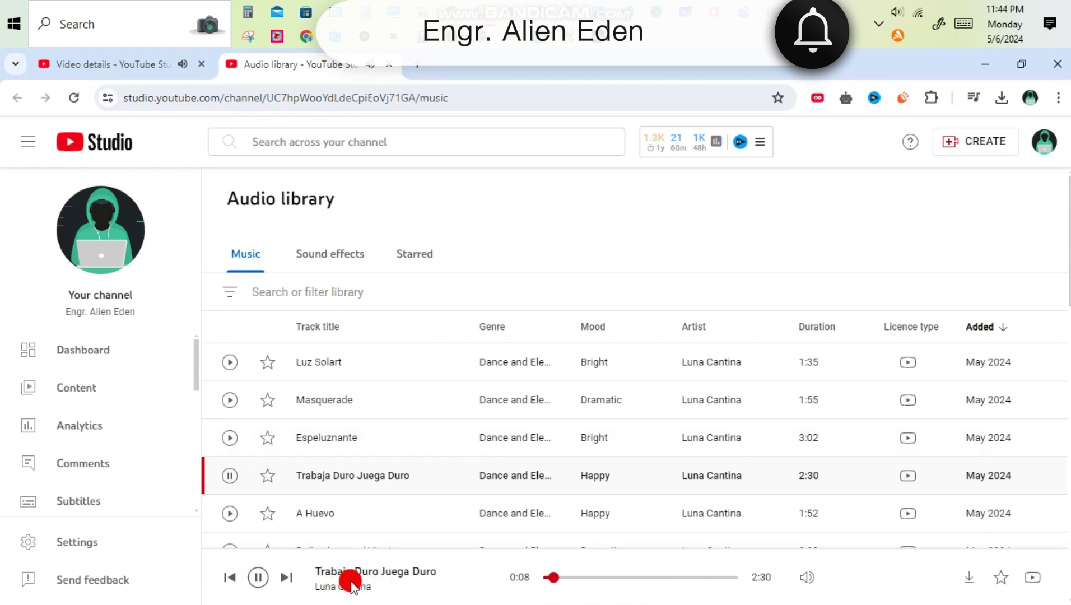
{"action": "left_click", "coordinate": [136, 63]}
{"action": "left_click", "coordinate": [278, 257]}
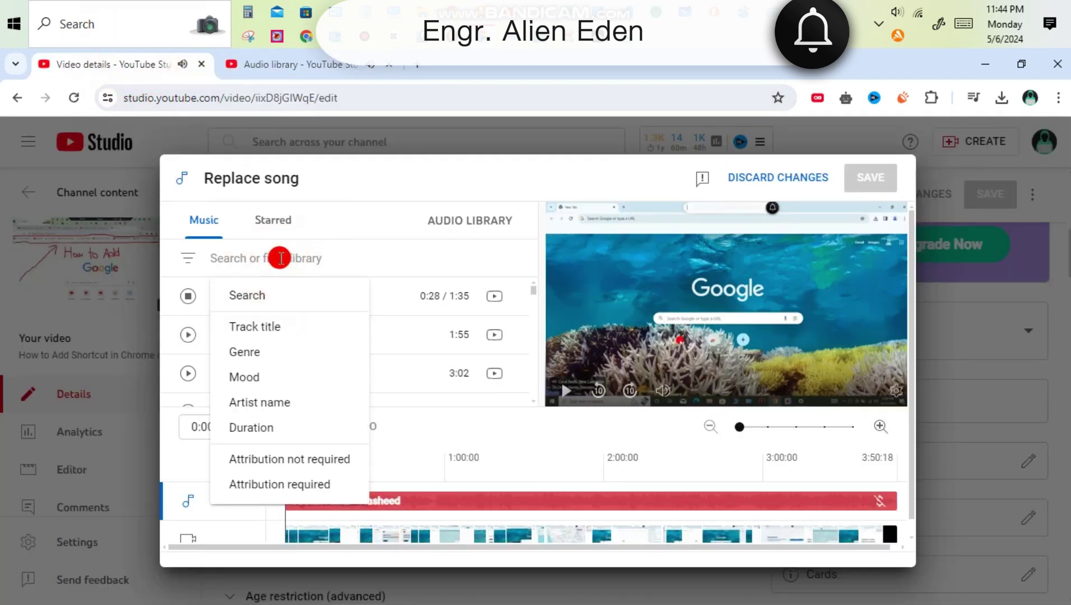
{"action": "type", "text": "Tra"}
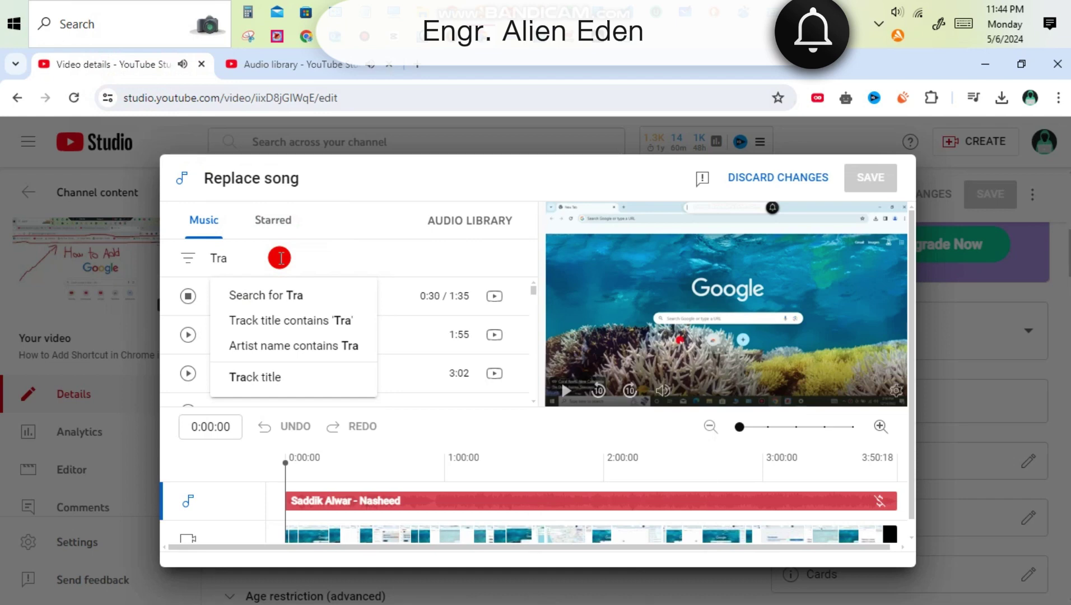
{"action": "type", "text": "baja"}
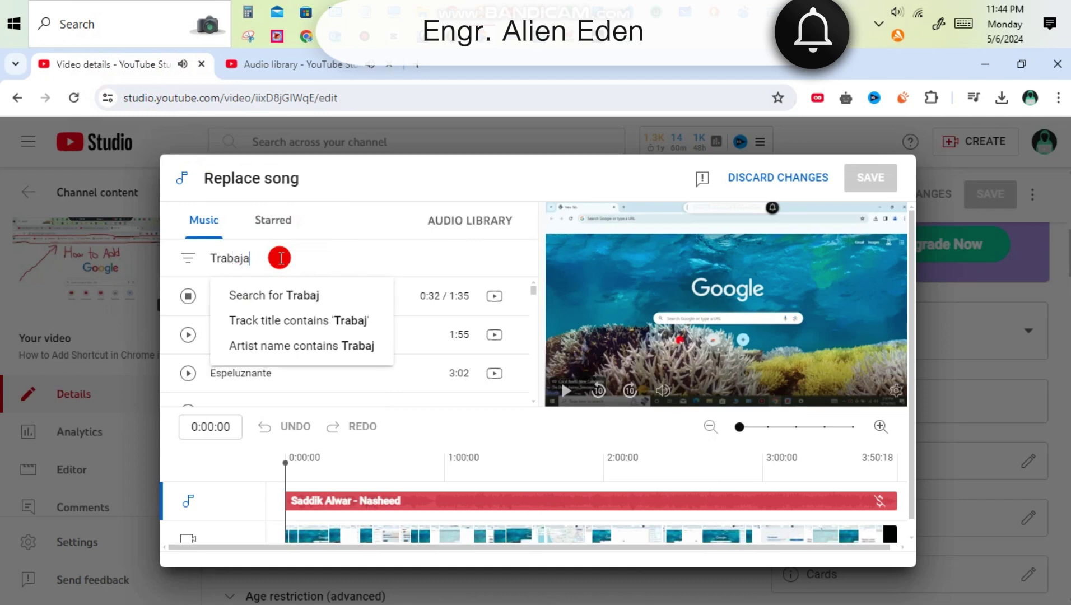
Step: Copy the track title Trabaja Duro Juega Duro from the Audio library page and return to the song replacement editor
{"action": "left_click", "coordinate": [296, 60]}
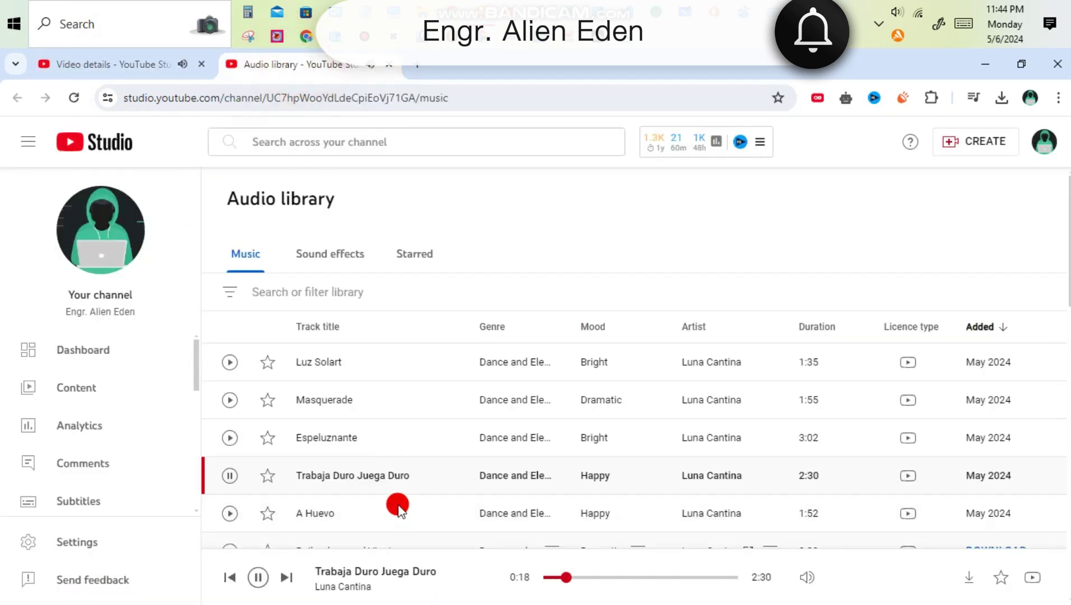
{"action": "left_click_drag", "start_coordinate": [443, 569], "coordinate": [332, 569]}
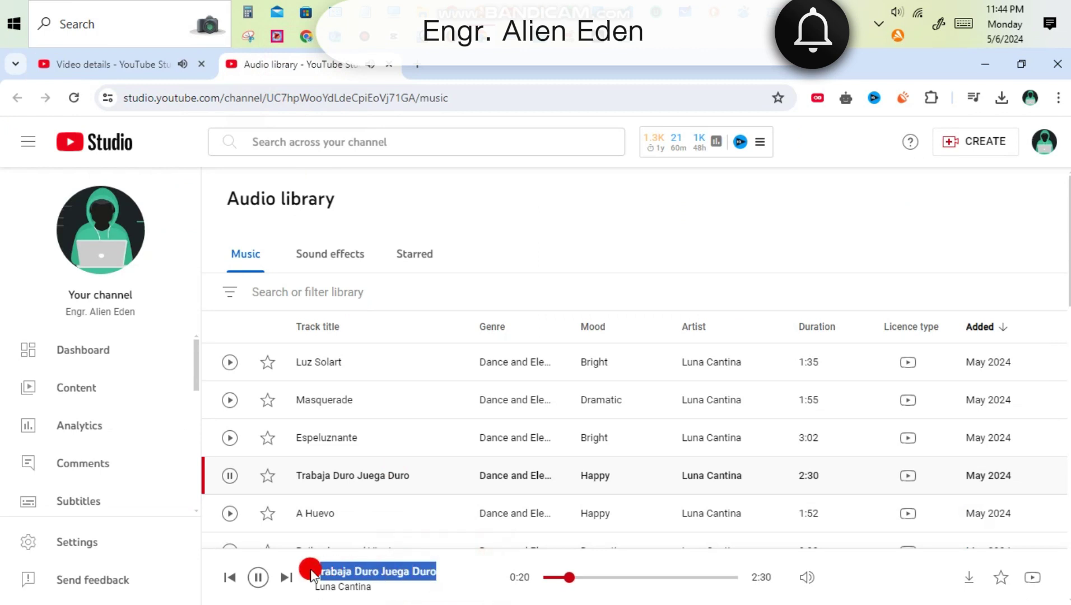
{"action": "left_click", "coordinate": [110, 64]}
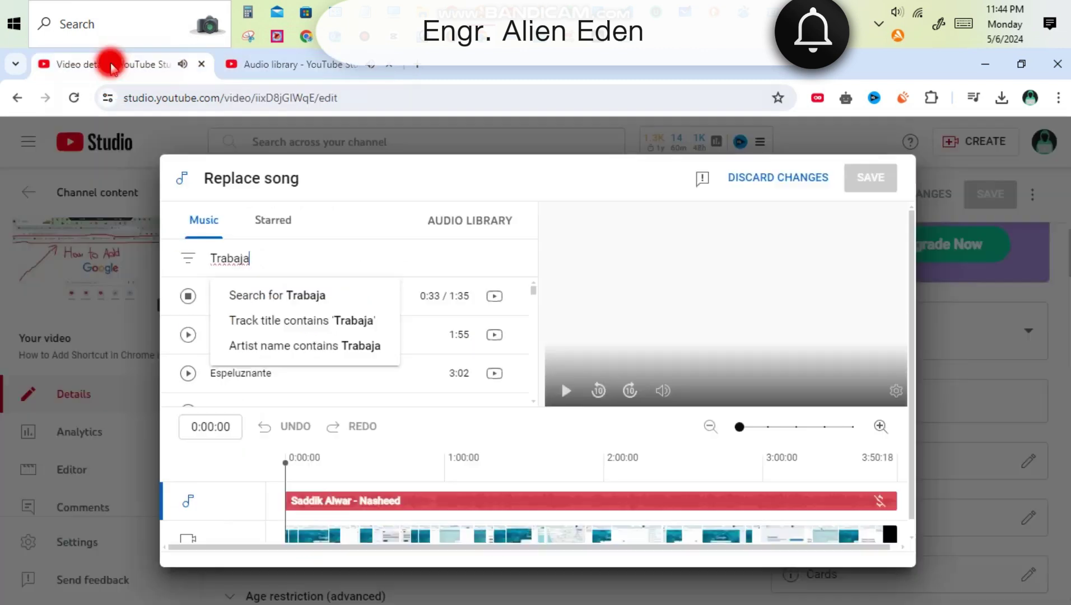
Step: Search the replacement music for Trabaja Duro Juega Duro and add that track to the timeline
{"action": "left_click", "coordinate": [310, 263]}
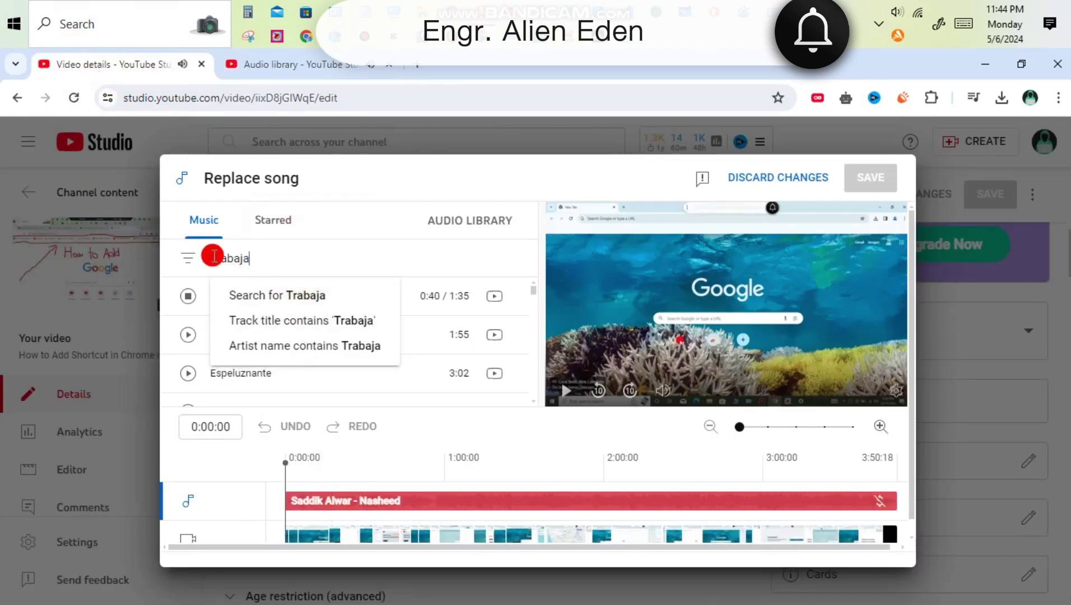
{"action": "left_click", "coordinate": [221, 257]}
{"action": "left_click", "coordinate": [250, 263]}
{"action": "double_click", "coordinate": [218, 259]}
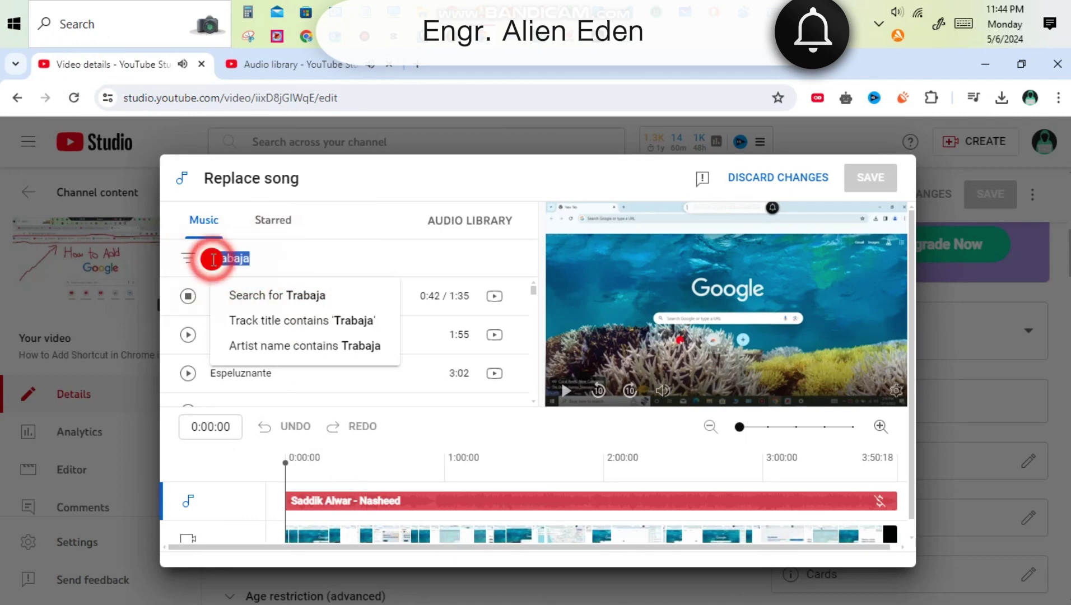
{"action": "type", "text": "Trabaja Duro Juega Duro"}
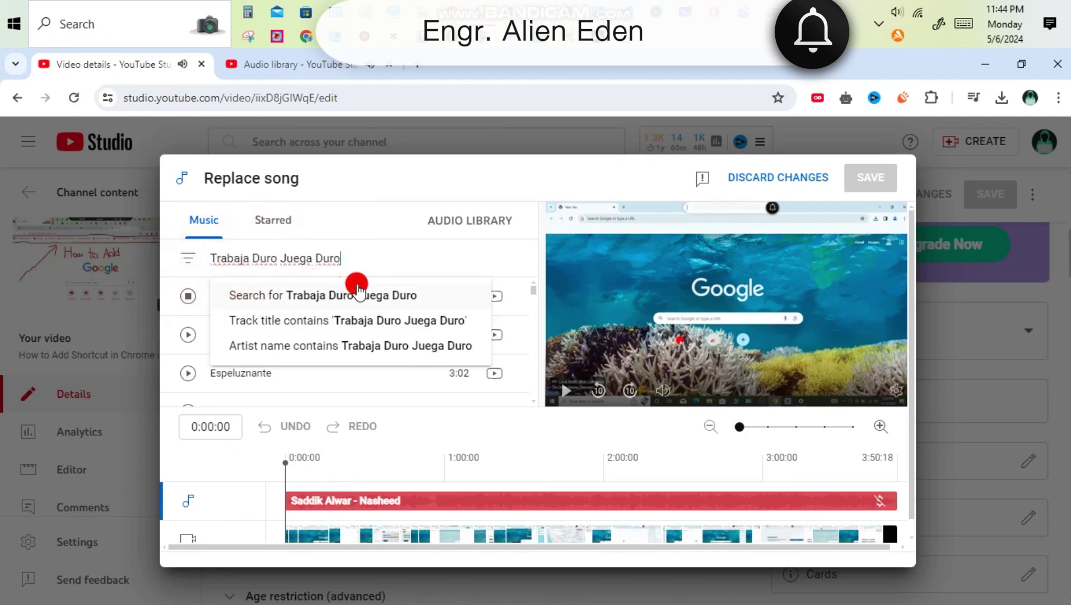
{"action": "left_click", "coordinate": [357, 286]}
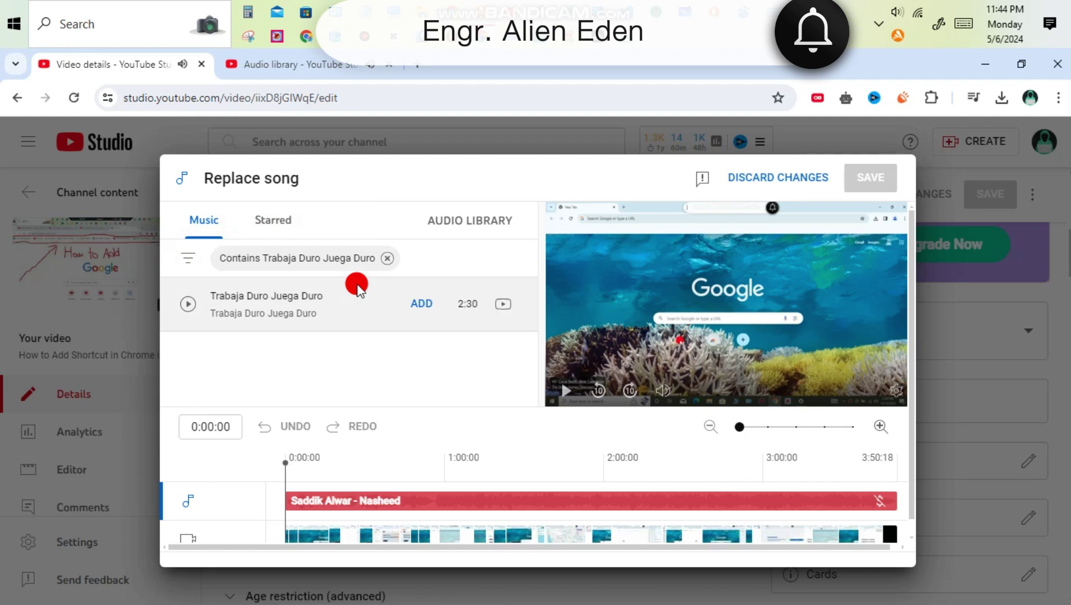
{"action": "left_click", "coordinate": [417, 307]}
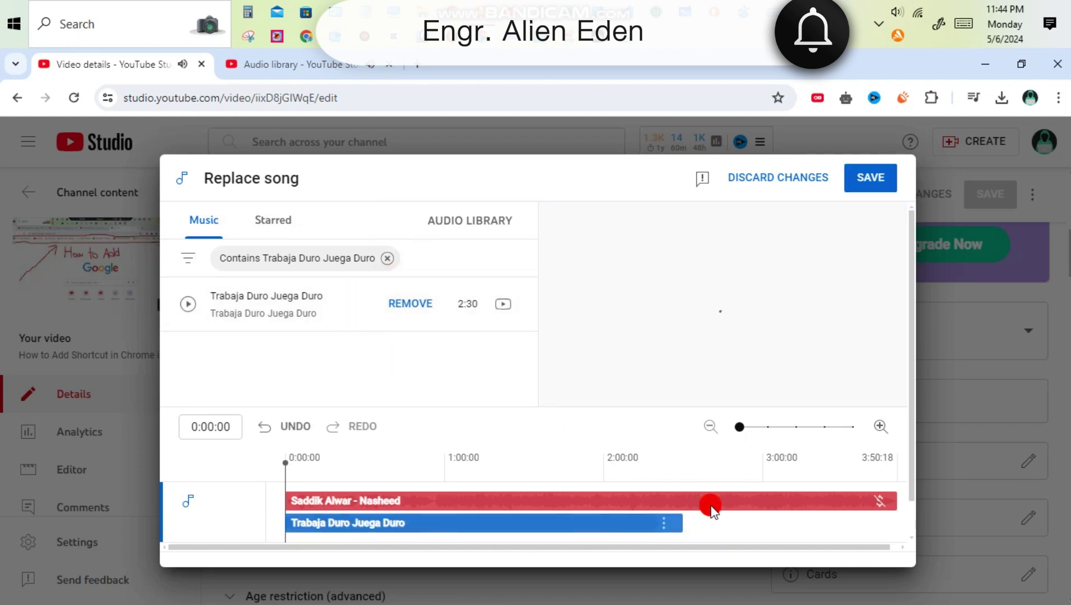
Step: Clear the search filter on the replacement music and browse the full track list
{"action": "mouse_move", "coordinate": [754, 504]}
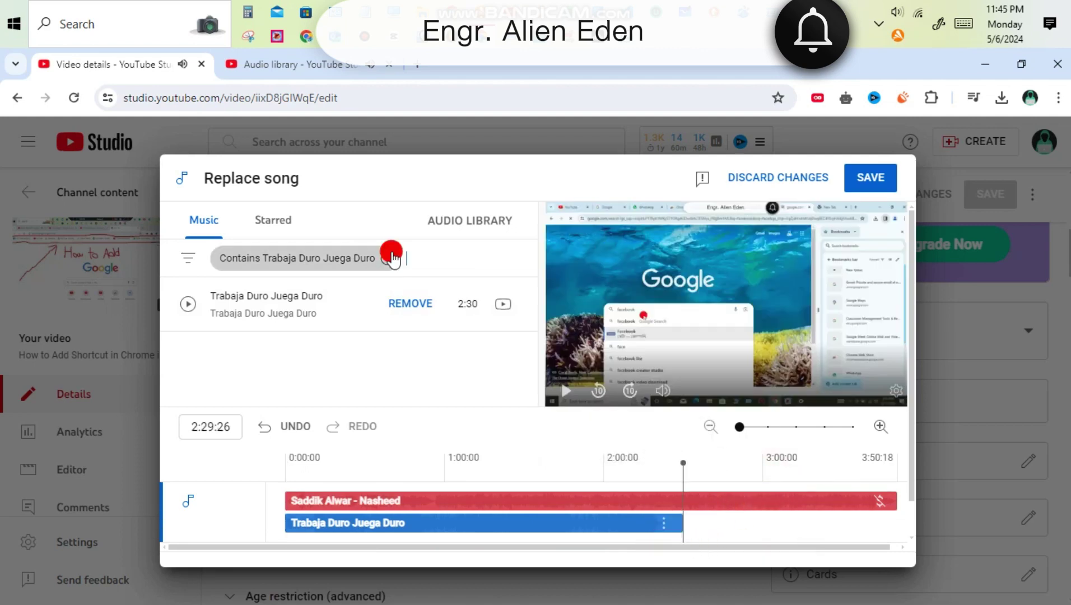
{"action": "left_click", "coordinate": [390, 255]}
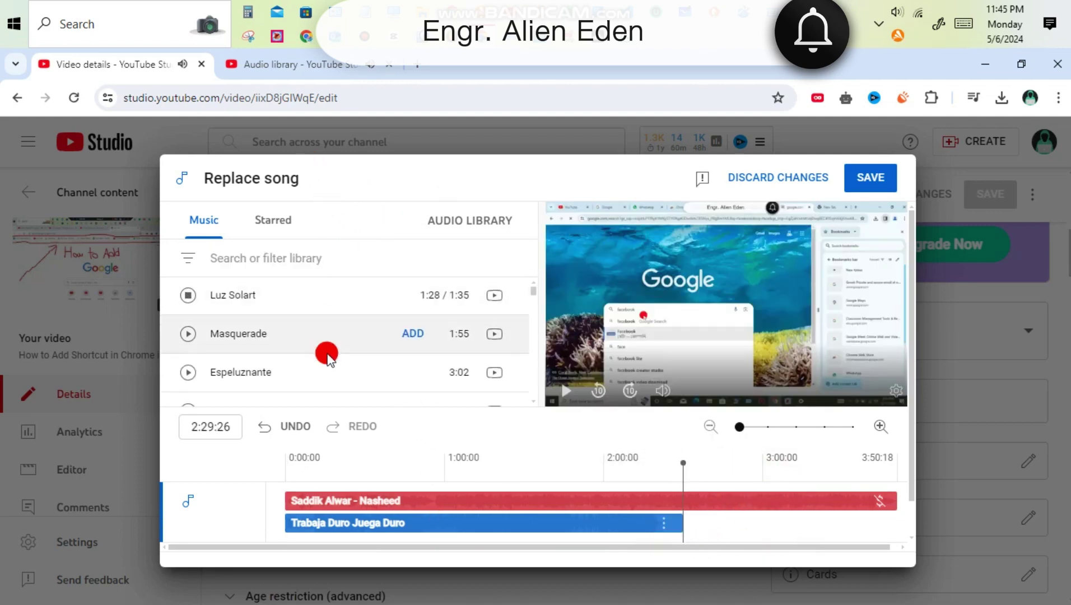
{"action": "scroll", "coordinate": [327, 351], "scroll_direction": "down", "scroll_amount": 2}
{"action": "left_click", "coordinate": [297, 64]}
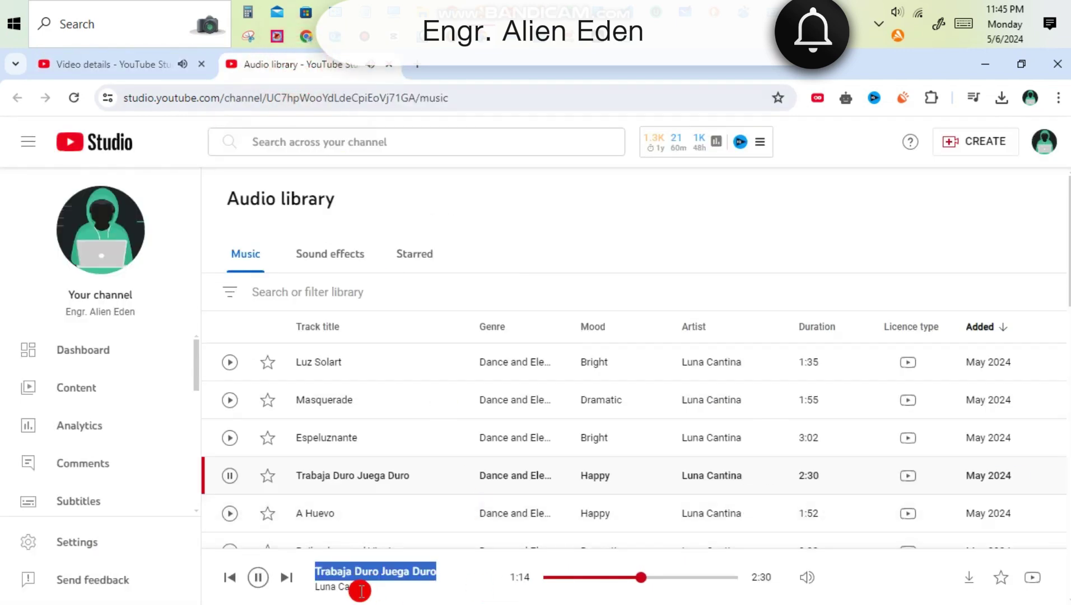
{"action": "left_click", "coordinate": [258, 578]}
{"action": "left_click", "coordinate": [155, 59]}
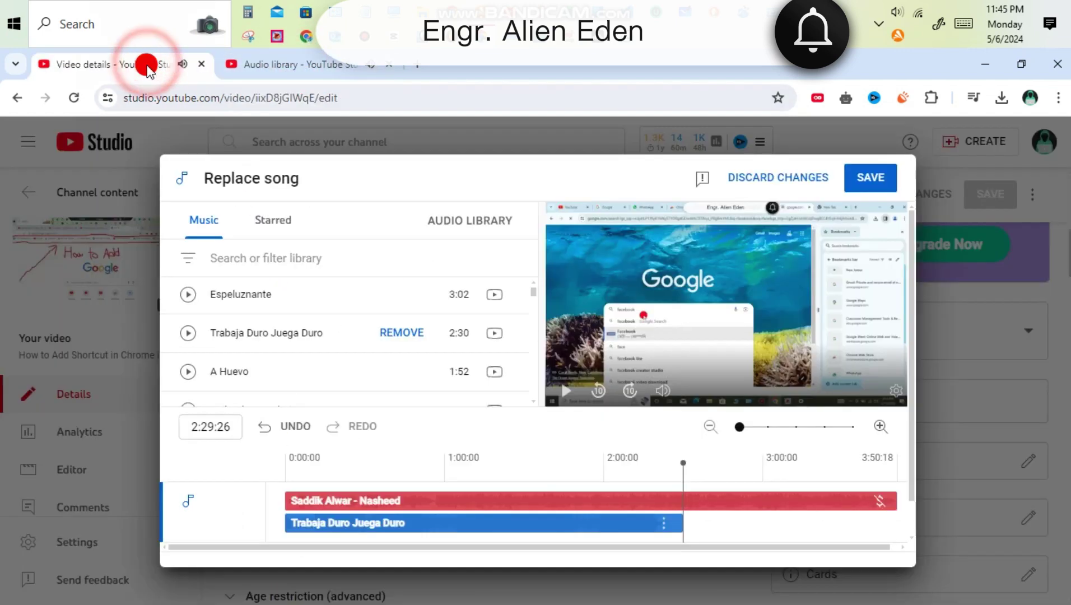
{"action": "scroll", "coordinate": [239, 328], "scroll_direction": "down", "scroll_amount": 5}
{"action": "left_click", "coordinate": [251, 65]}
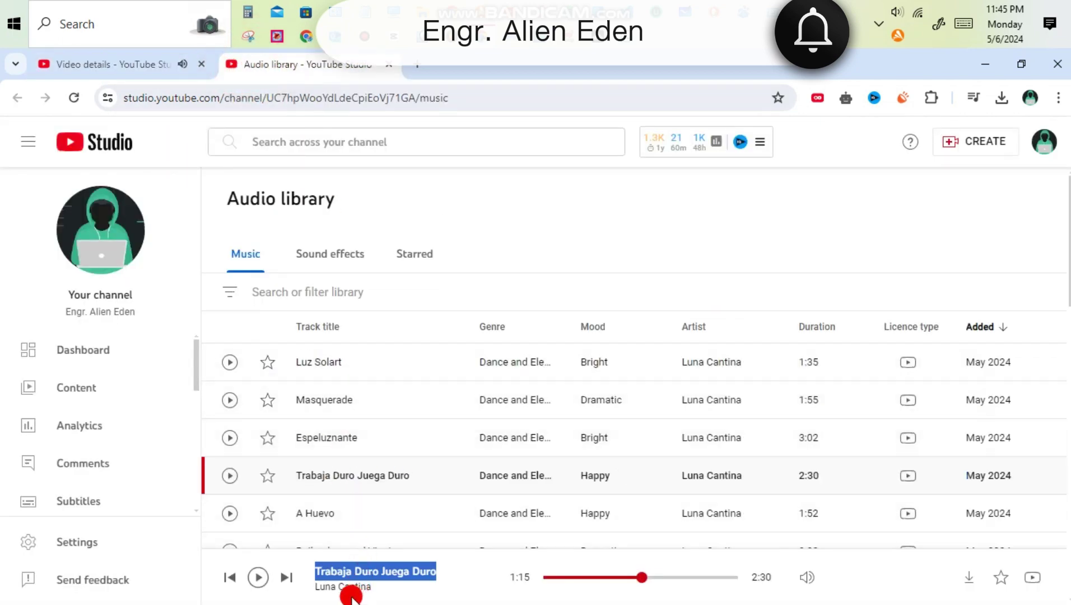
{"action": "left_click", "coordinate": [230, 476]}
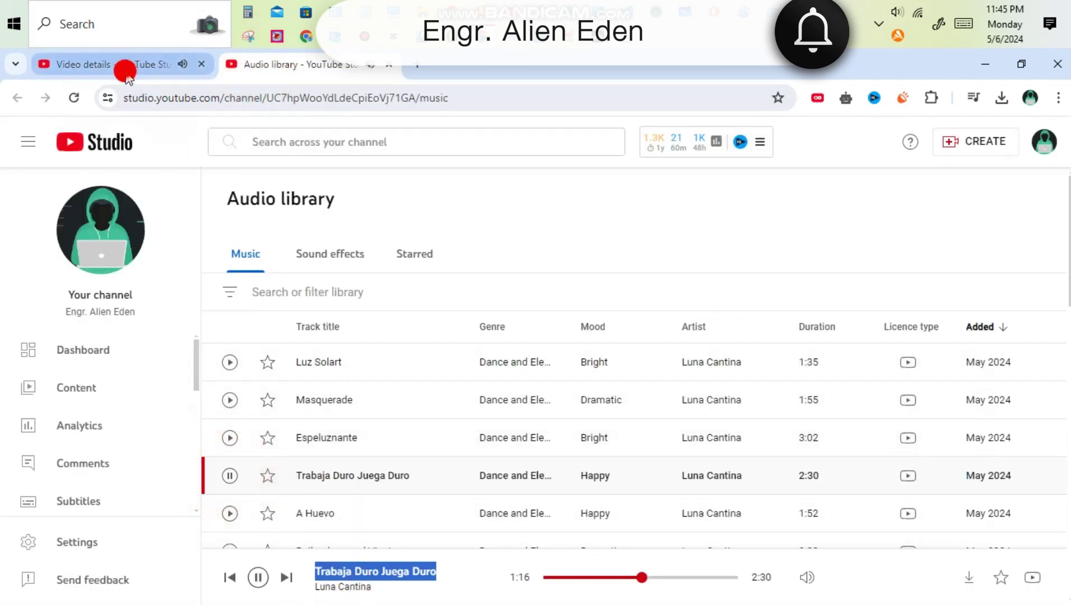
{"action": "left_click", "coordinate": [125, 66]}
Step: Preview the track A Huevo on the Audio library page
{"action": "left_click", "coordinate": [259, 66]}
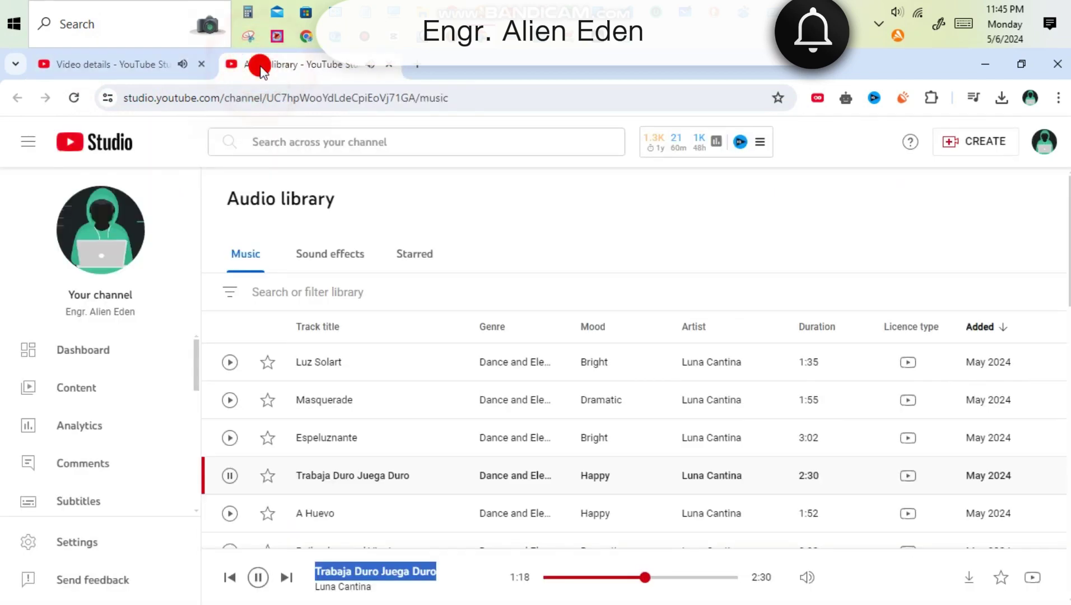
{"action": "scroll", "coordinate": [244, 439], "scroll_direction": "down", "scroll_amount": 1}
{"action": "left_click", "coordinate": [243, 437]}
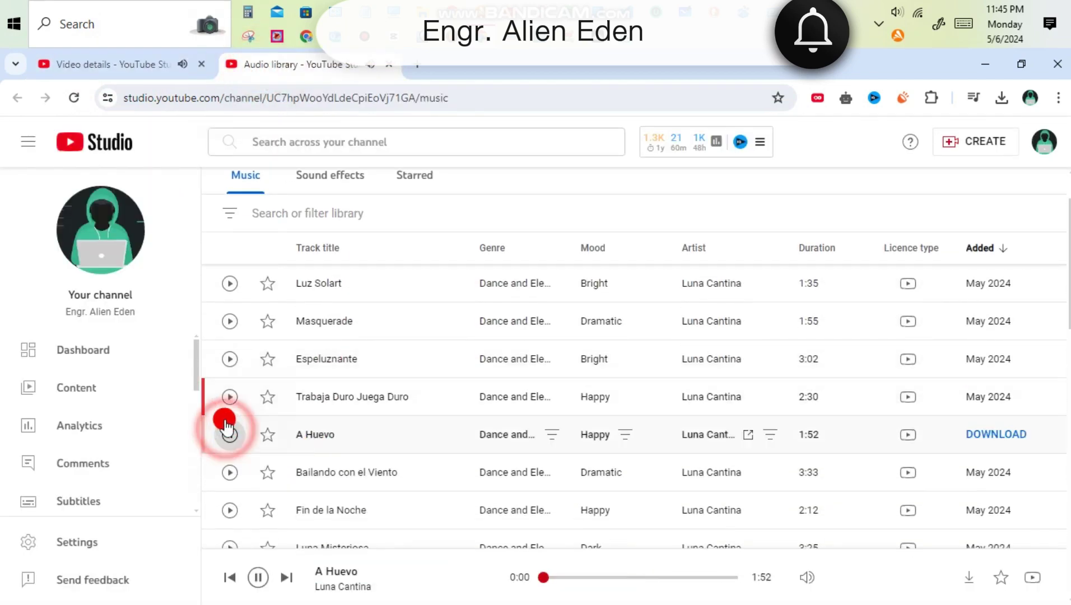
{"action": "left_click", "coordinate": [137, 65]}
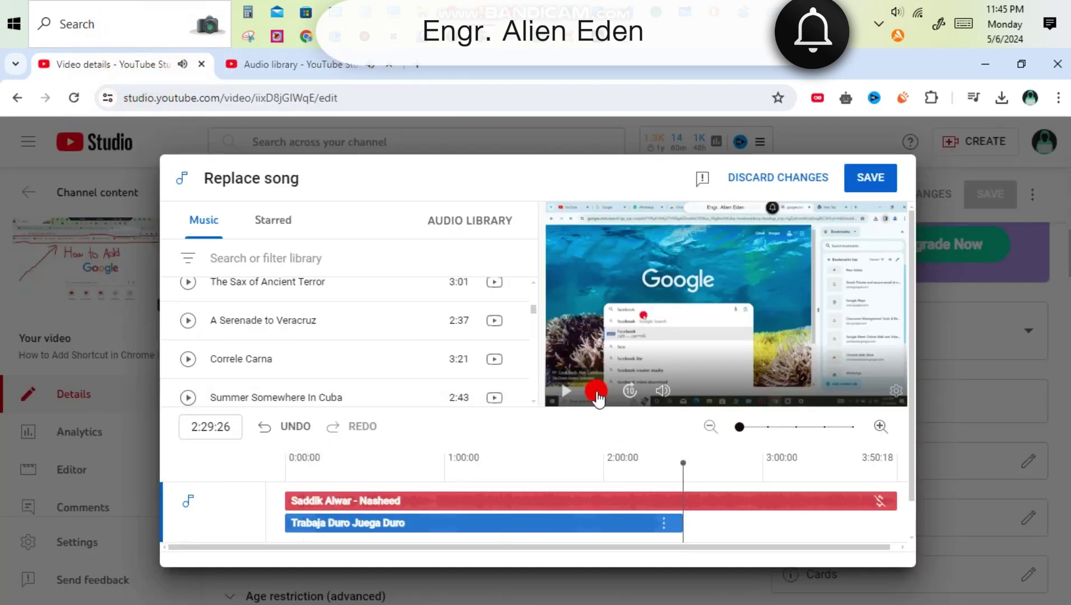
Step: Copy the track title A Huevo from the Audio library page and return to the song replacement editor
{"action": "left_click", "coordinate": [292, 64]}
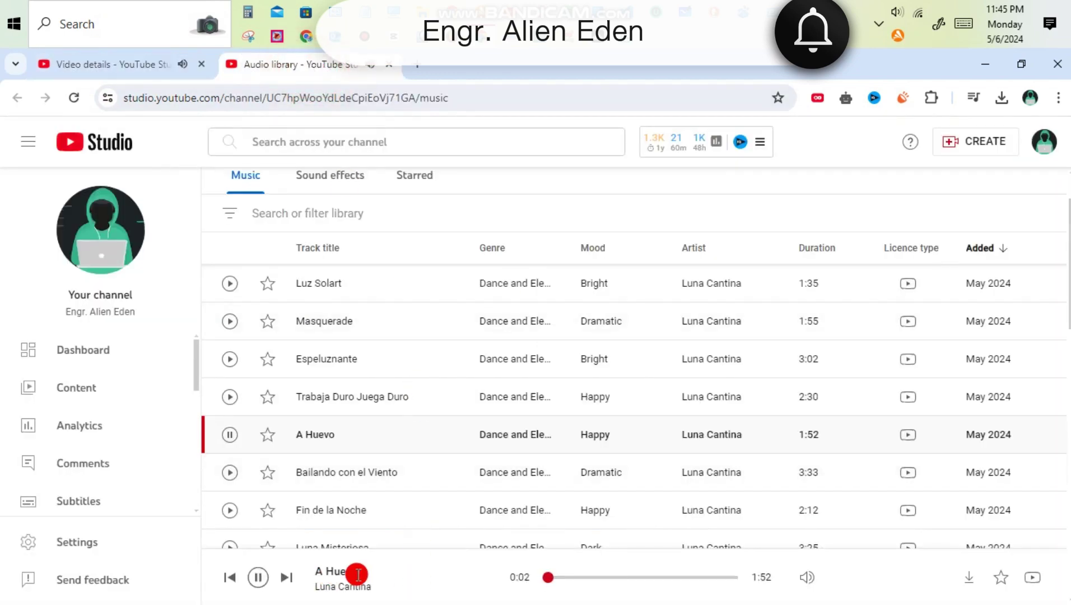
{"action": "left_click_drag", "start_coordinate": [355, 573], "coordinate": [287, 566]}
{"action": "key", "text": "ctrl+c"}
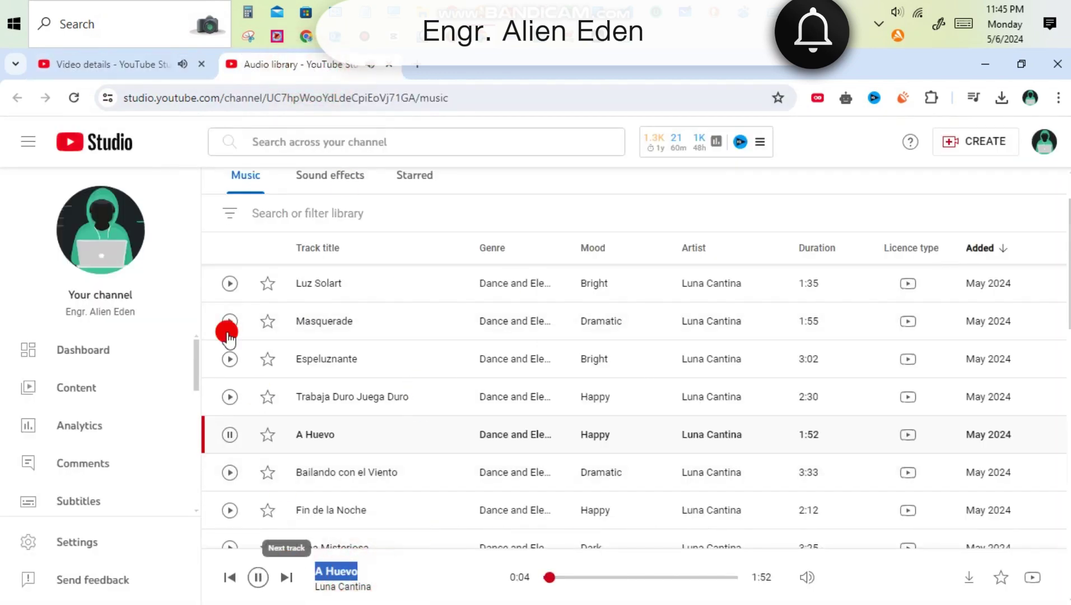
{"action": "left_click", "coordinate": [188, 66]}
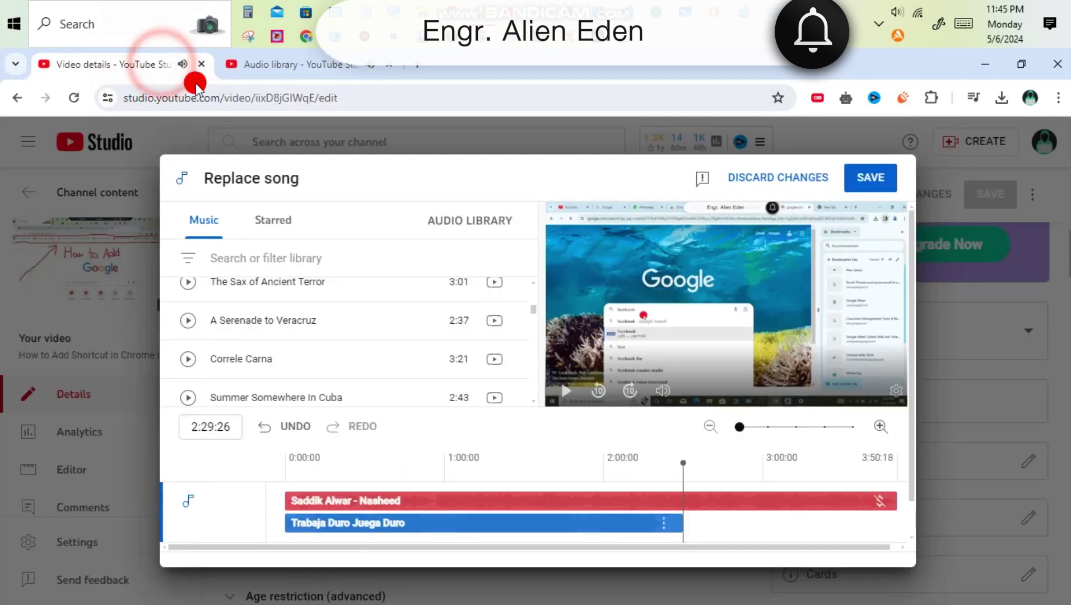
Step: Filter the replacement music by the copied title A Huevo and add that track to the timeline
{"action": "left_click", "coordinate": [318, 264]}
{"action": "key", "text": "ctrl+v"}
{"action": "key", "text": "Return"}
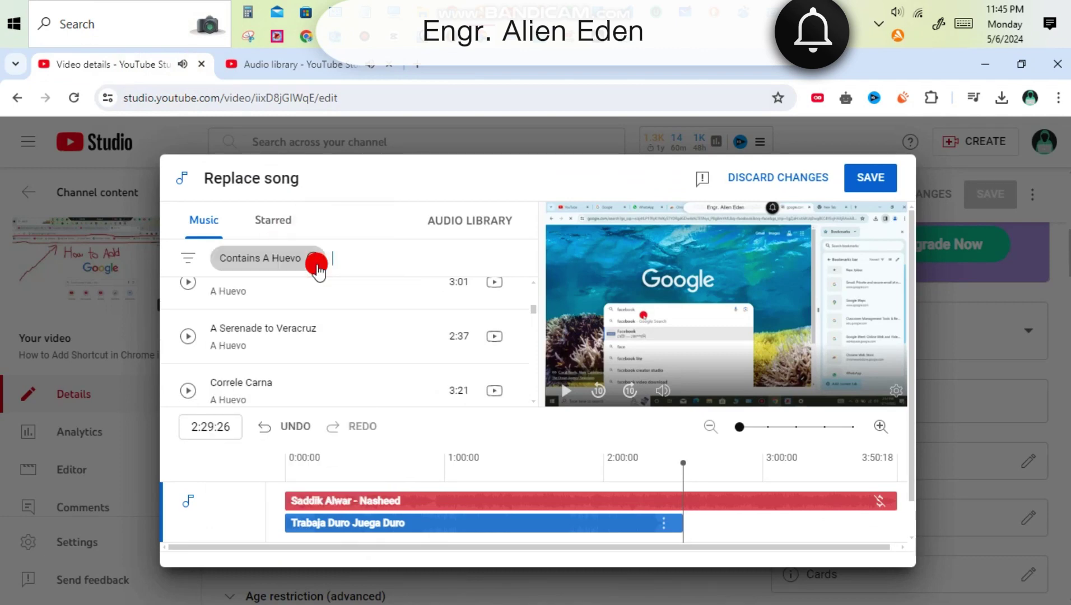
{"action": "left_click", "coordinate": [428, 305]}
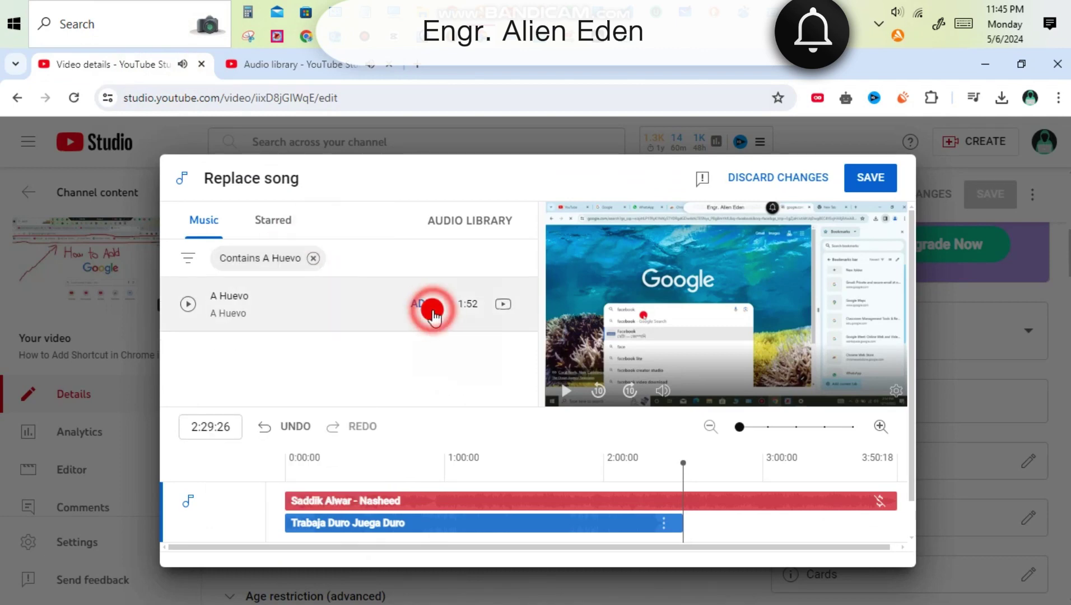
Step: Move the A Huevo track along the timeline so it ends with the claimed song and covers the part after Trabaja Duro Juega Duro
{"action": "scroll", "coordinate": [480, 500], "scroll_direction": "down", "scroll_amount": 1}
{"action": "scroll", "coordinate": [481, 498], "scroll_direction": "up", "scroll_amount": 1}
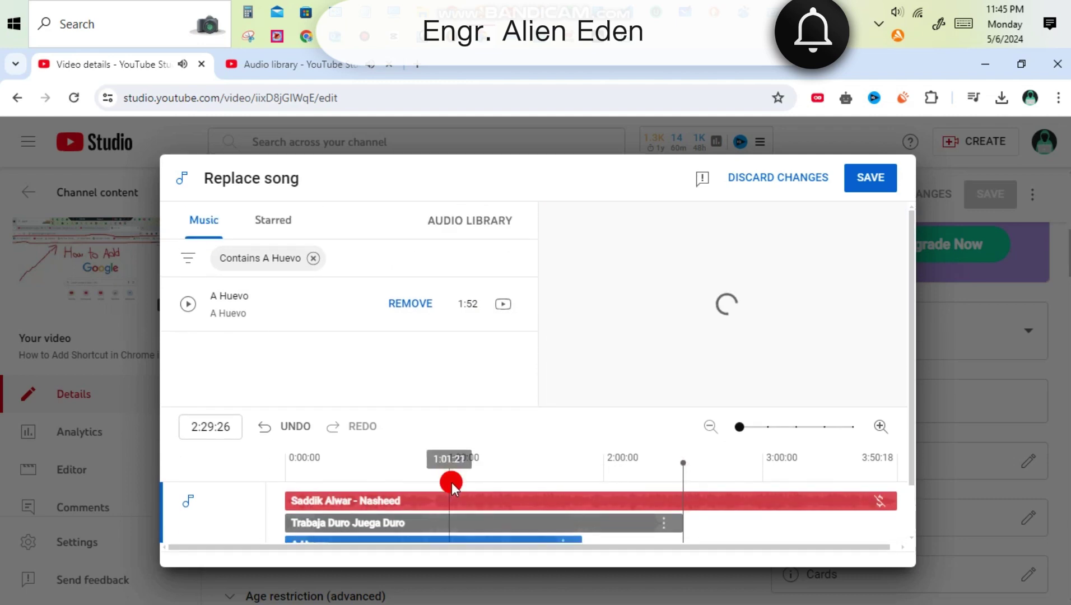
{"action": "scroll", "coordinate": [453, 484], "scroll_direction": "down", "scroll_amount": 1}
{"action": "scroll", "coordinate": [452, 486], "scroll_direction": "up", "scroll_amount": 1}
{"action": "scroll", "coordinate": [435, 515], "scroll_direction": "down", "scroll_amount": 1}
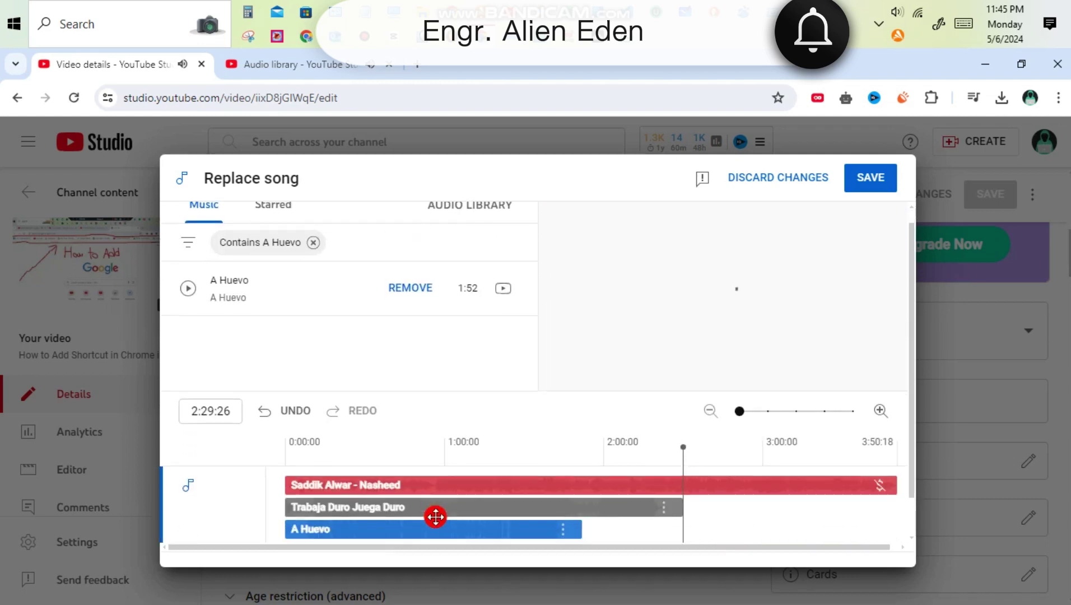
{"action": "scroll", "coordinate": [438, 520], "scroll_direction": "up", "scroll_amount": 1}
{"action": "left_click_drag", "start_coordinate": [451, 540], "coordinate": [780, 519]}
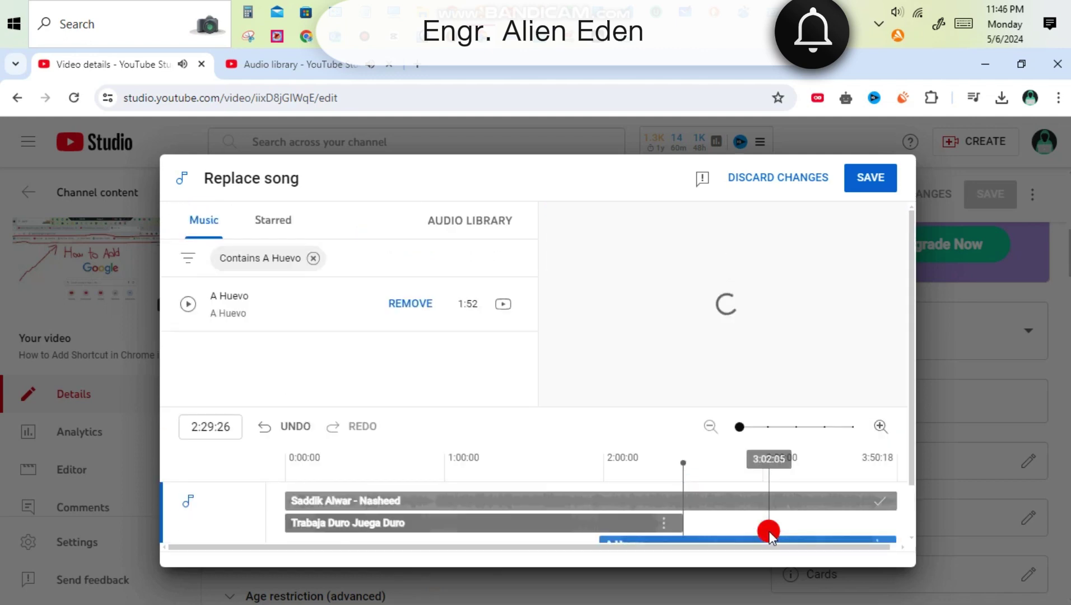
Step: Save and confirm the song replacement, and close the video copyright details after checking the claim's status
{"action": "left_click", "coordinate": [876, 178]}
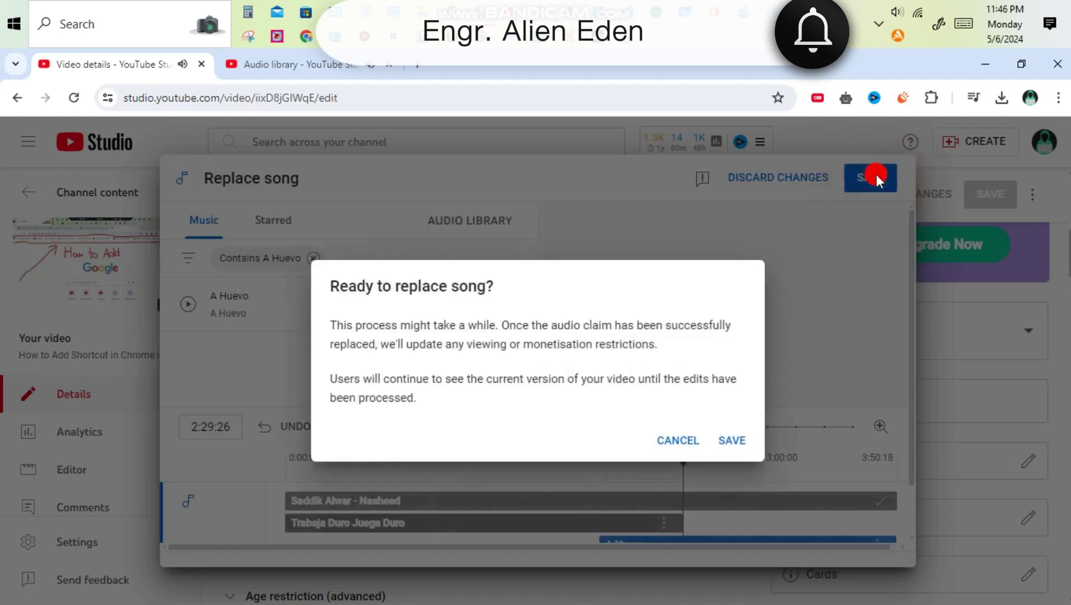
{"action": "left_click", "coordinate": [733, 441]}
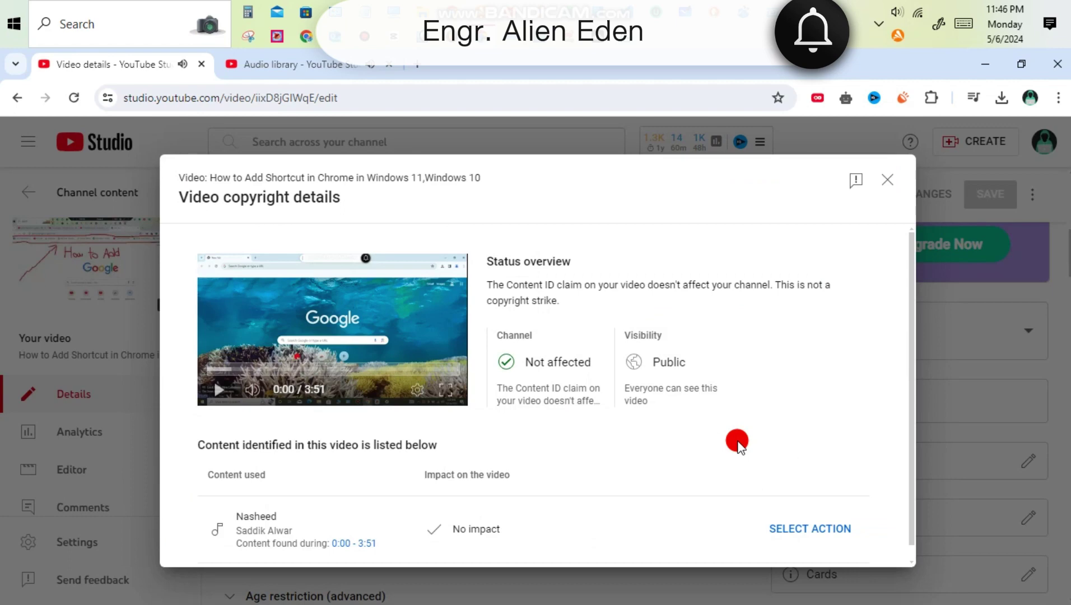
{"action": "scroll", "coordinate": [594, 490], "scroll_direction": "down", "scroll_amount": 1}
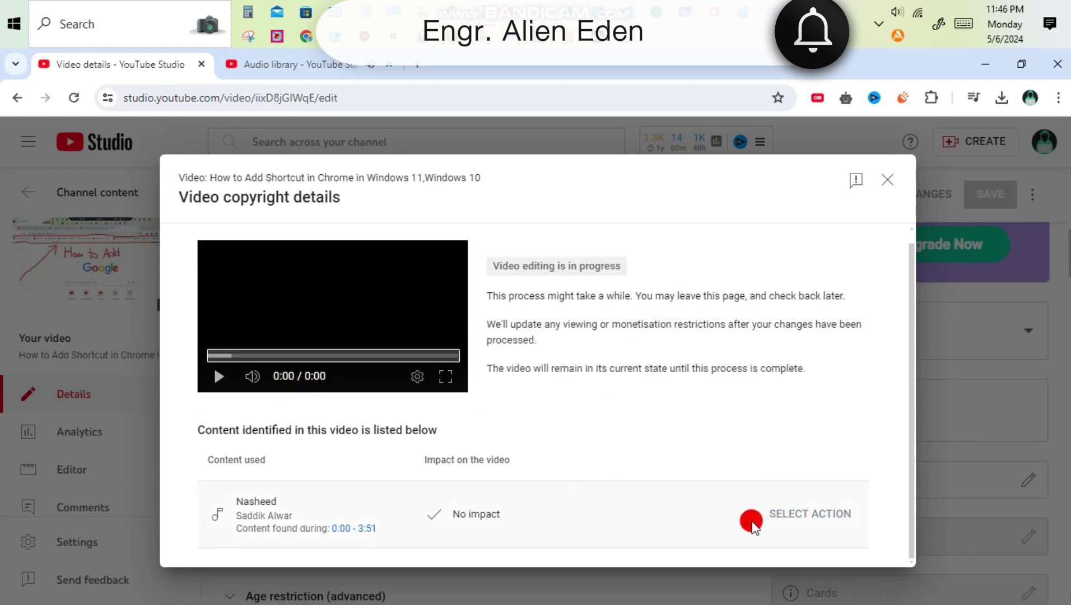
{"action": "mouse_move", "coordinate": [501, 507]}
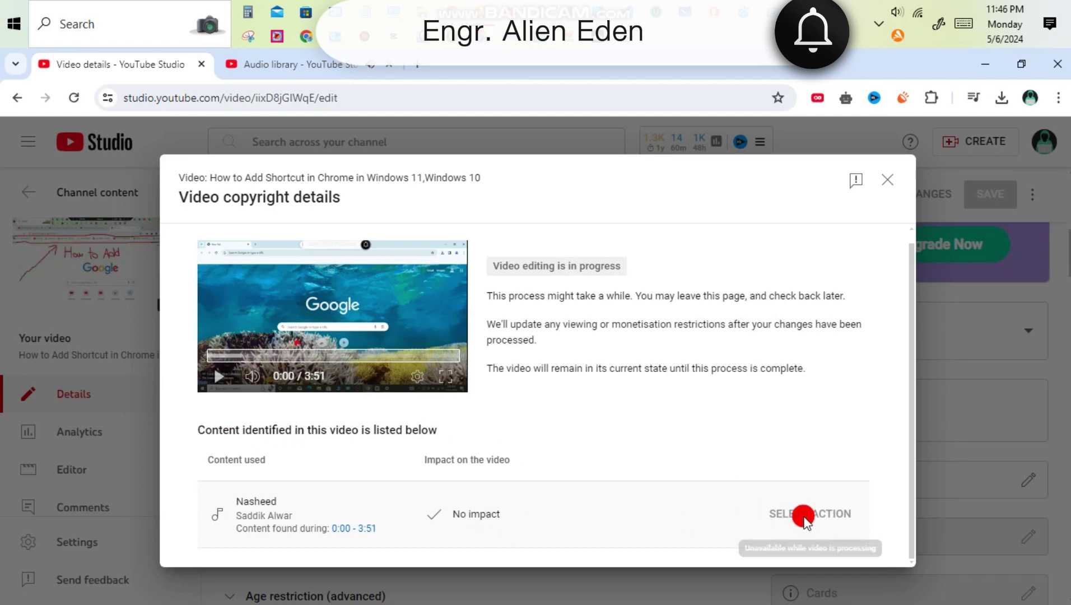
{"action": "left_click", "coordinate": [885, 178]}
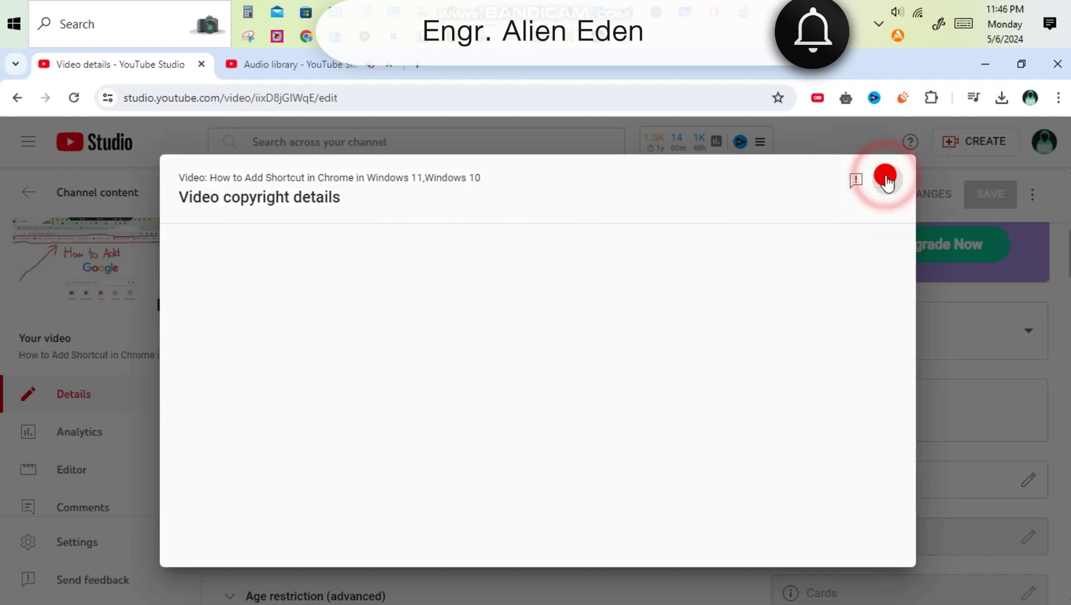
Step: Return to the channel content list and check the restriction details of the How to Add Shortcut in Chrome video
{"action": "scroll", "coordinate": [693, 465], "scroll_direction": "down", "scroll_amount": 2}
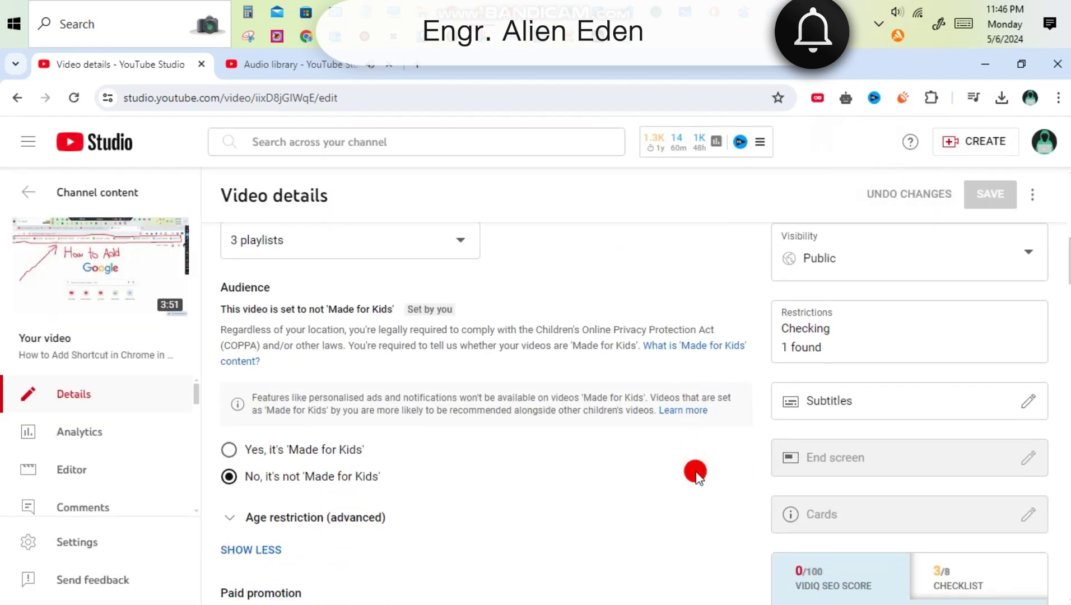
{"action": "mouse_move", "coordinate": [880, 339]}
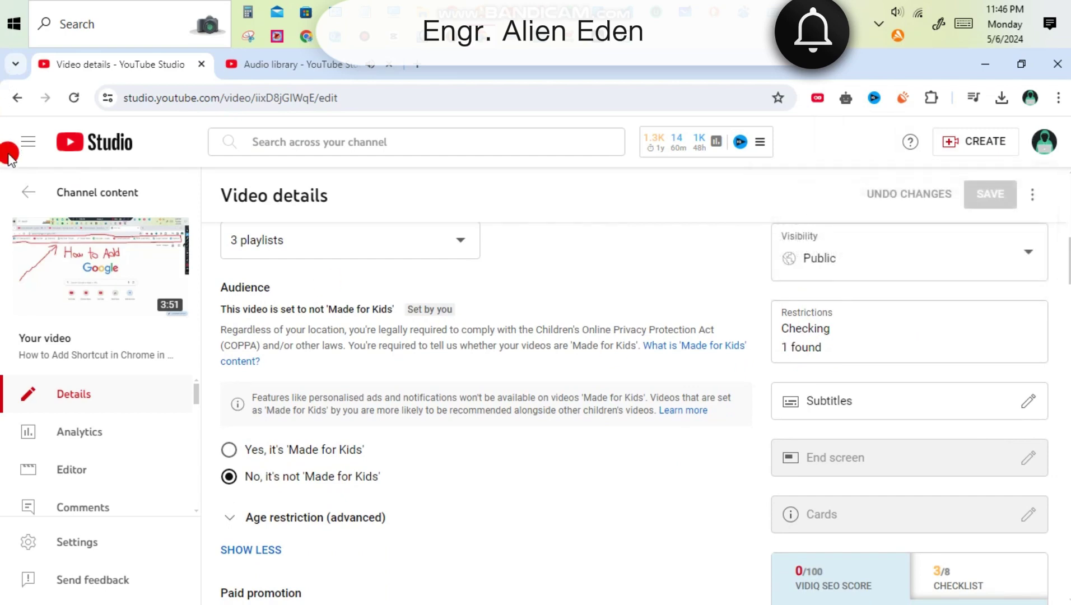
{"action": "left_click", "coordinate": [25, 190]}
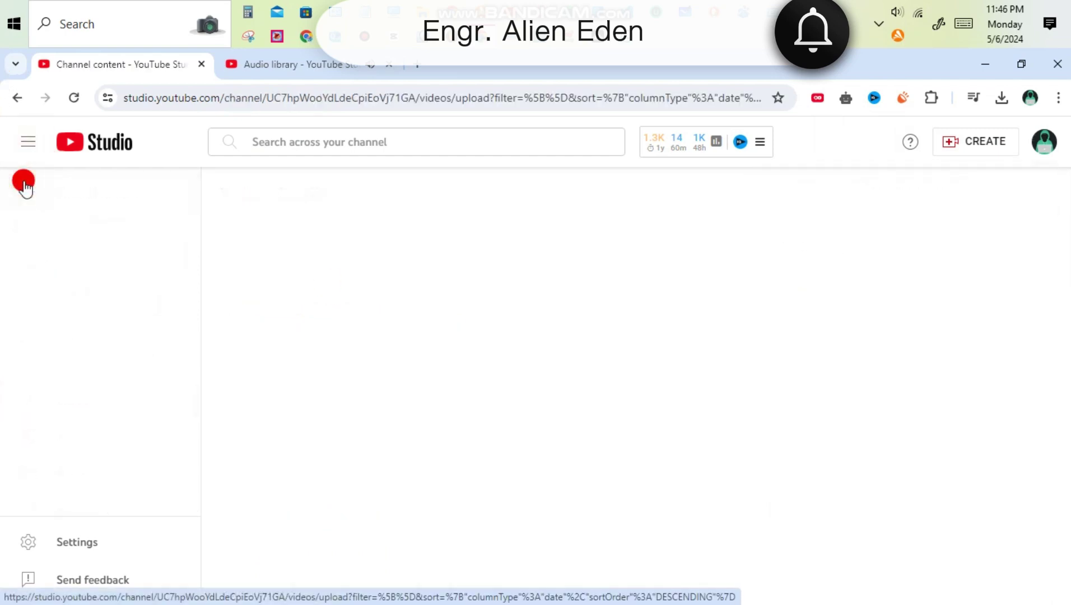
{"action": "scroll", "coordinate": [292, 364], "scroll_direction": "down", "scroll_amount": 8}
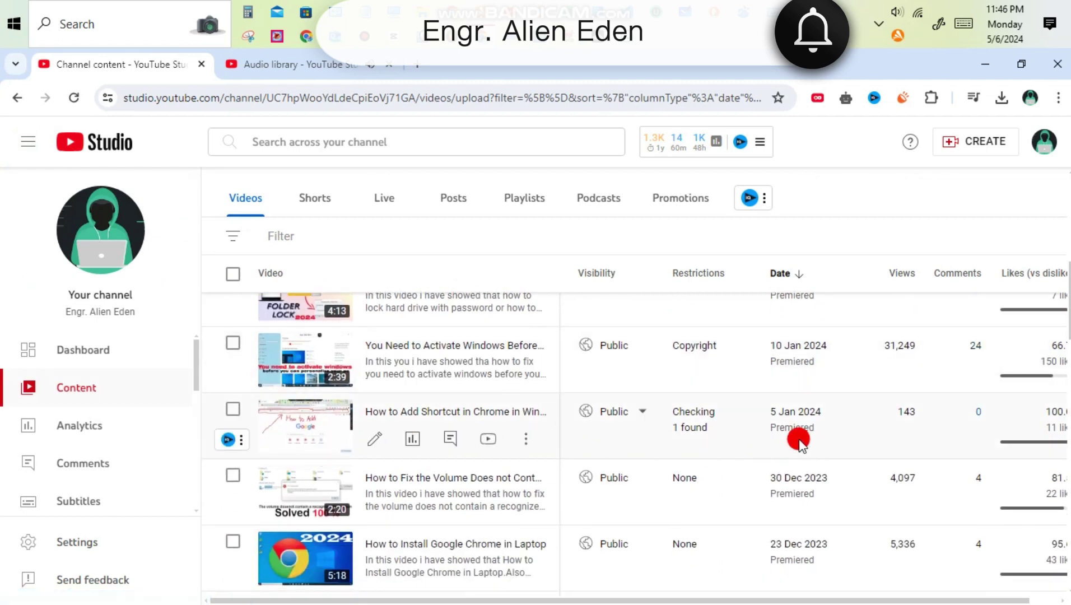
{"action": "mouse_move", "coordinate": [694, 436]}
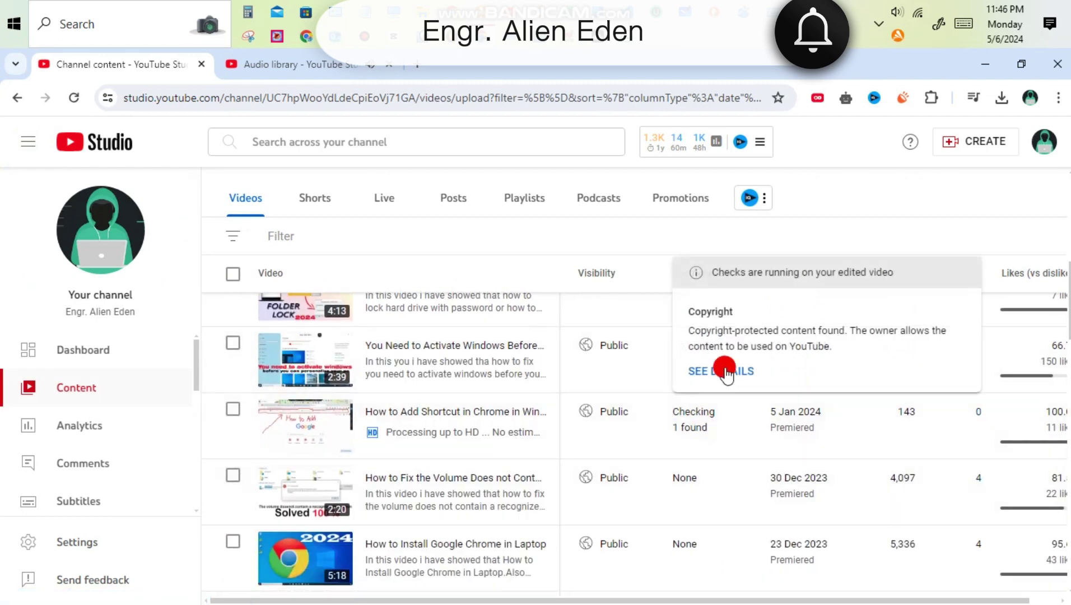